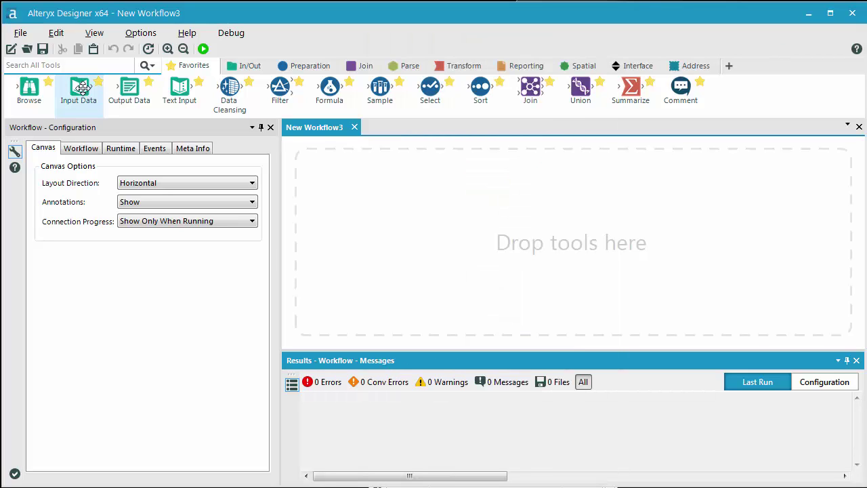
Step: Add an Input Data tool that reads Clothing_Search.csv from Alteryx\Samples\SampleData
drag(80, 86, 398, 233)
mouse_move(84, 90)
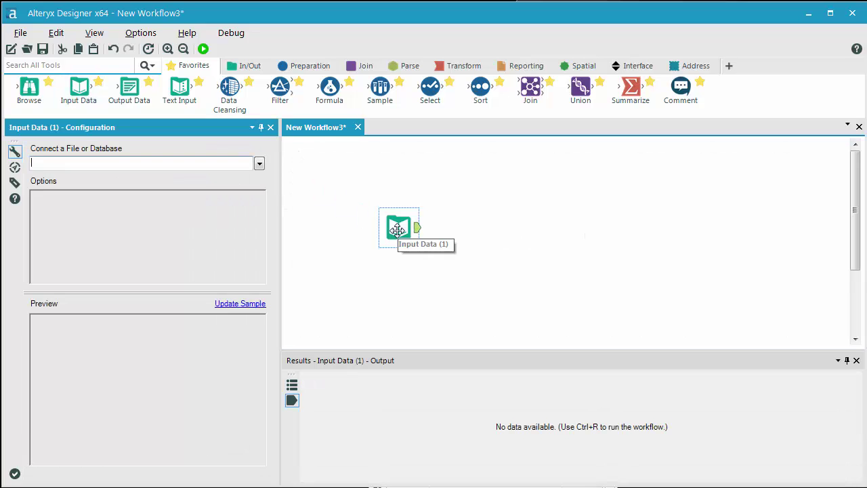
click(259, 163)
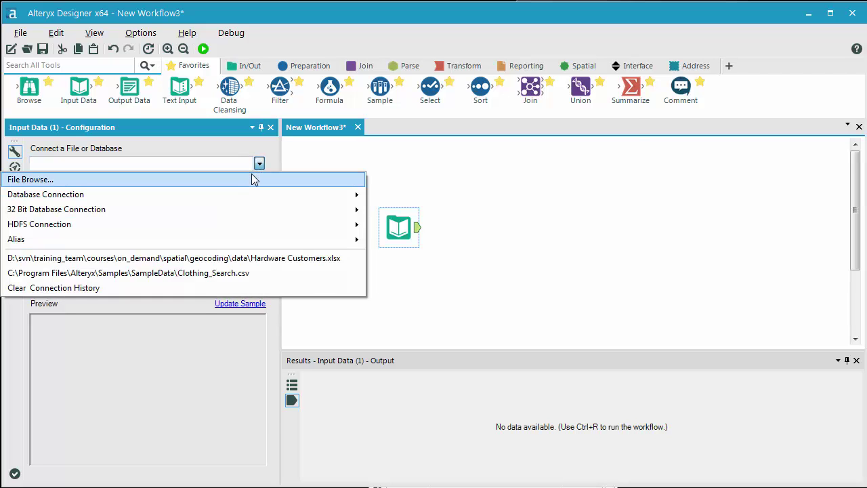
click(252, 179)
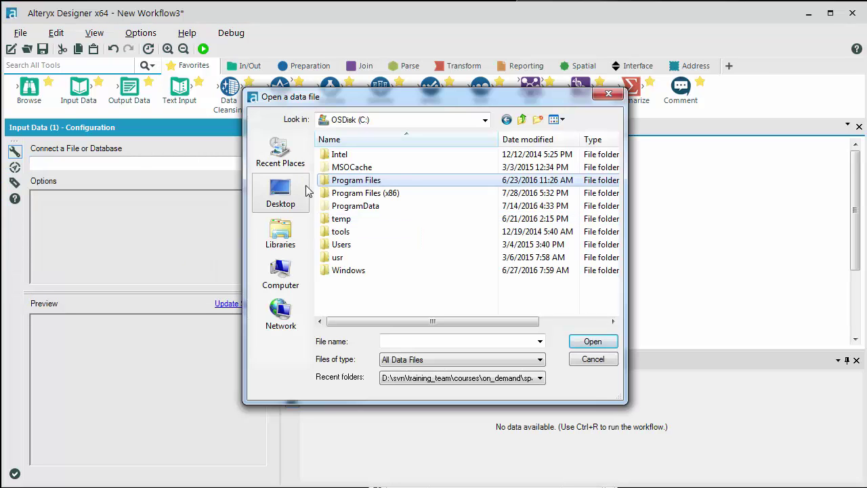
double_click(385, 180)
double_click(385, 180)
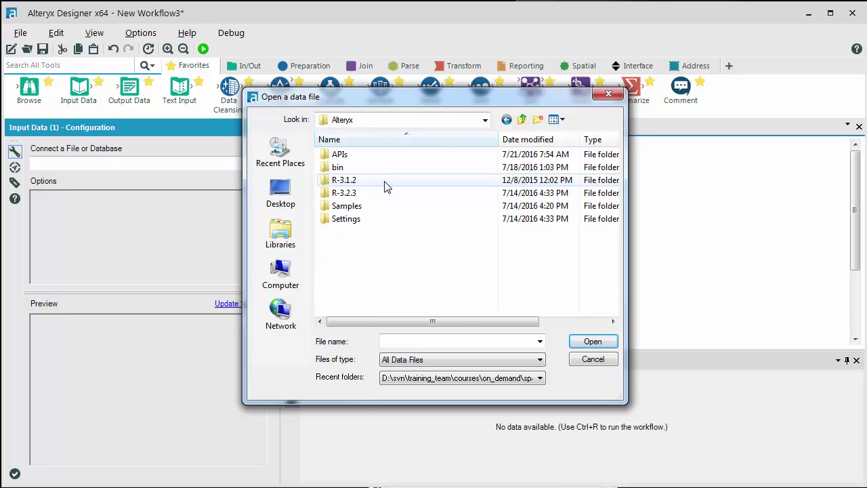
double_click(383, 207)
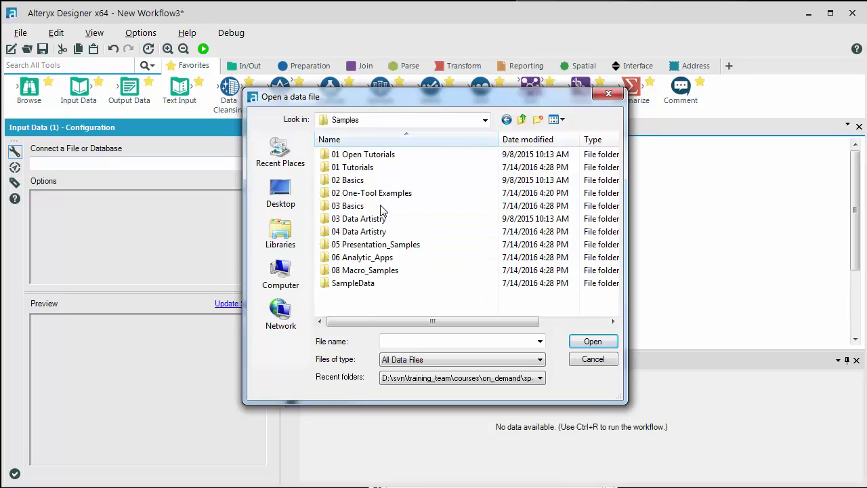
double_click(353, 283)
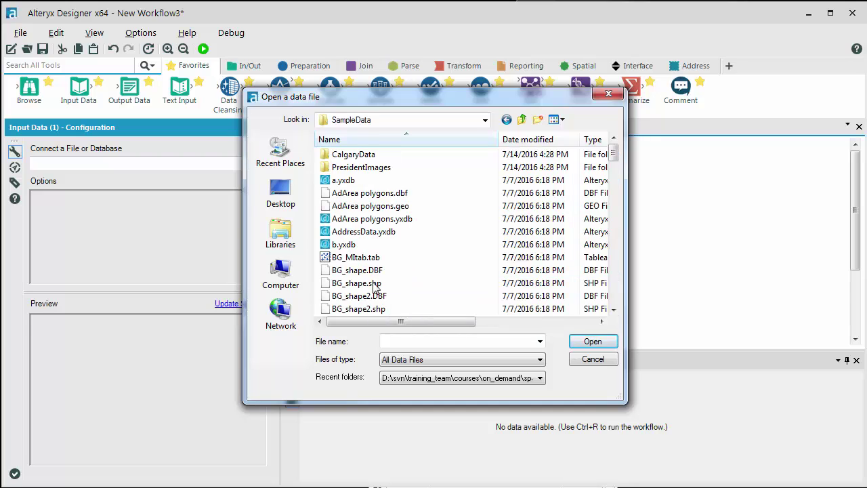
scroll(376, 284, down, 4)
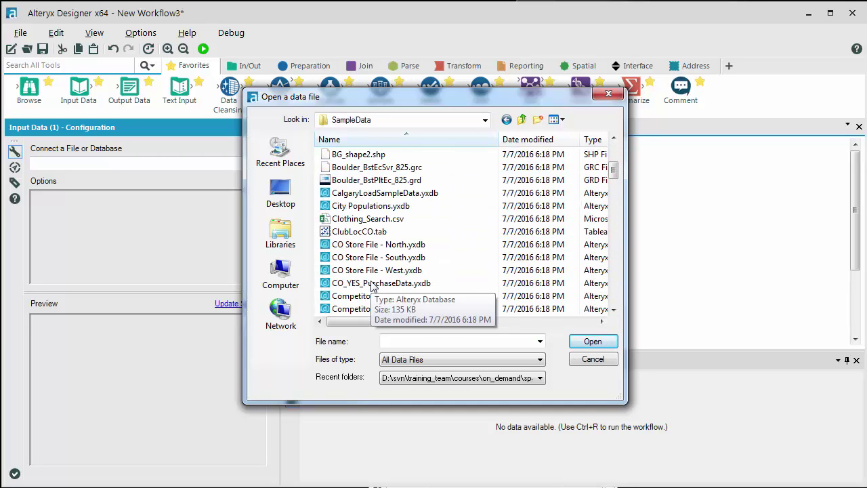
click(371, 220)
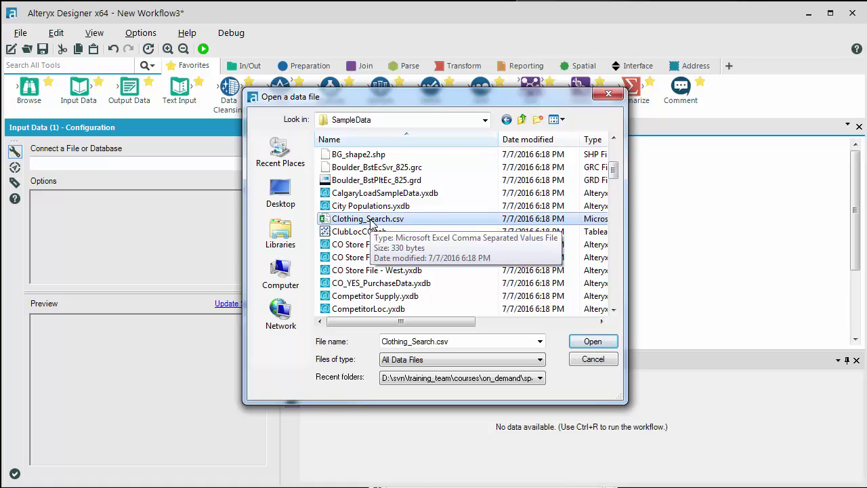
click(602, 345)
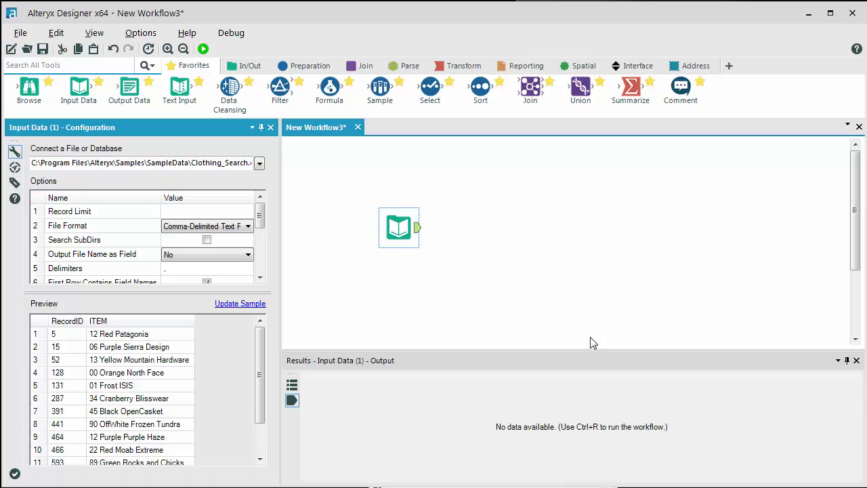
Step: Add a Formula tool after the Clothing_Search.csv input and float its configuration window
click(298, 71)
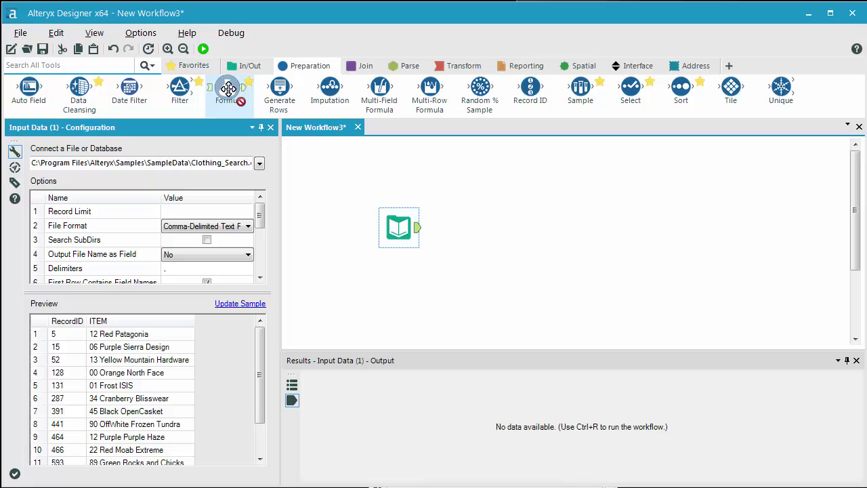
drag(229, 86, 529, 228)
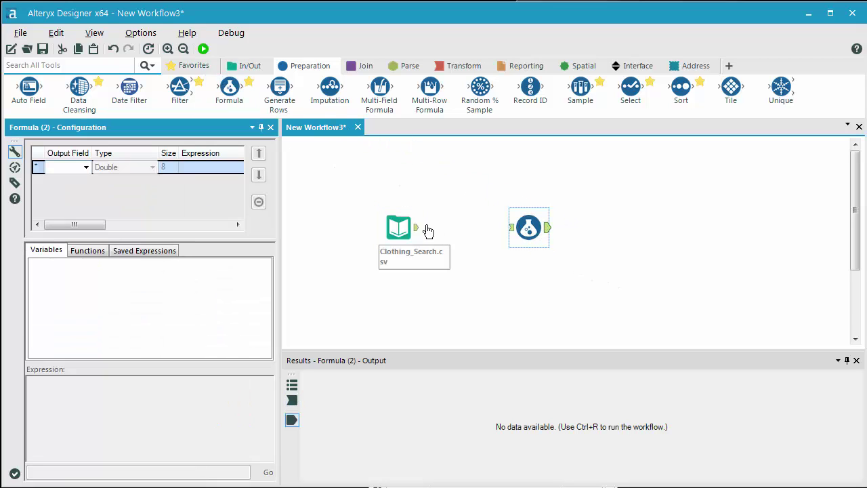
drag(418, 232, 516, 229)
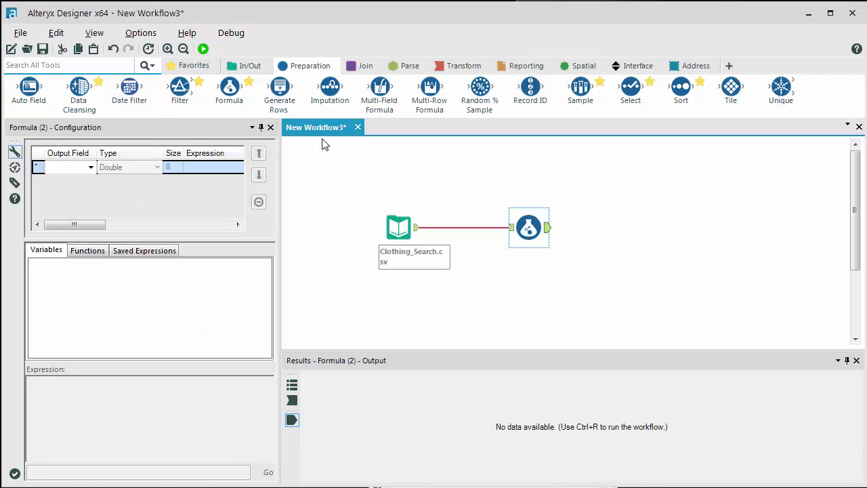
drag(150, 126, 454, 60)
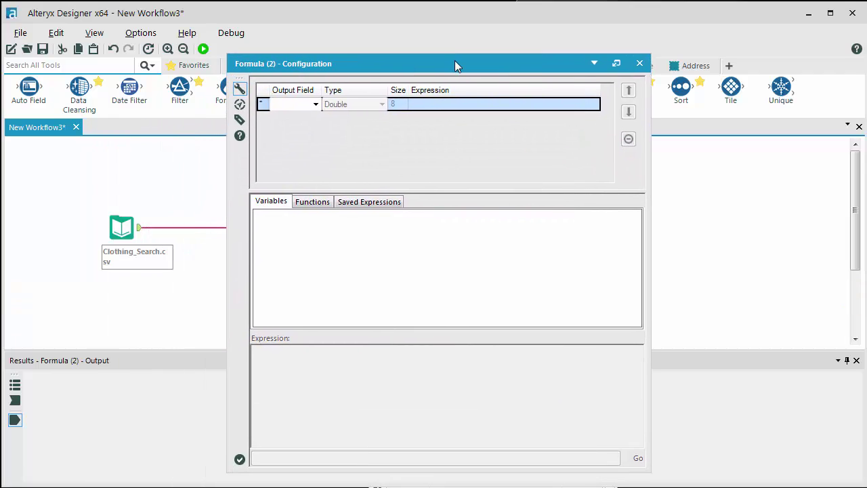
Step: Create the output field ITEM_NUM with type String, size 64
click(287, 103)
text(I)
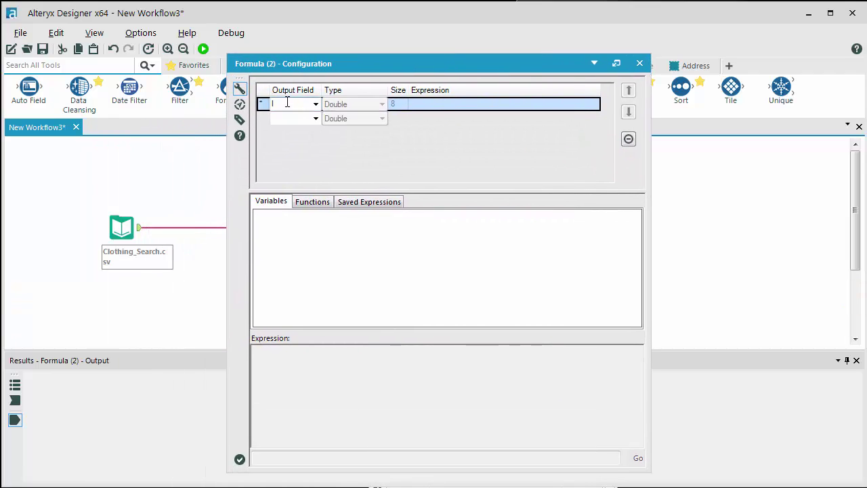
text(TEM_NUM)
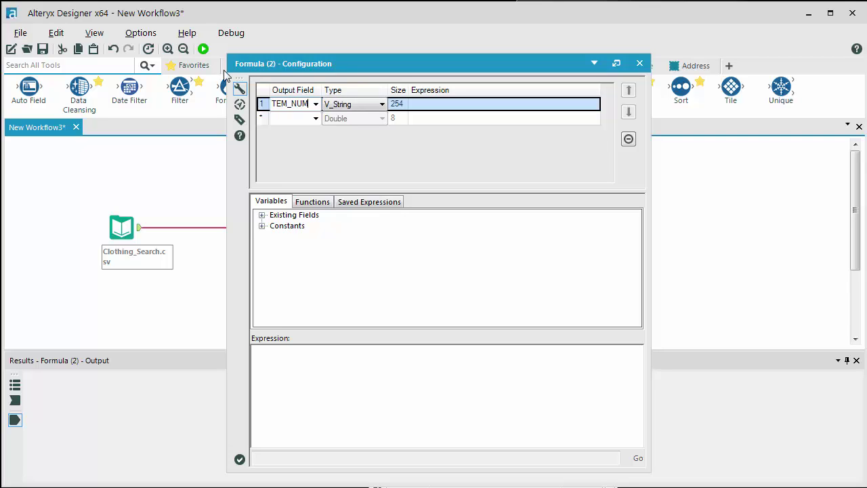
click(374, 107)
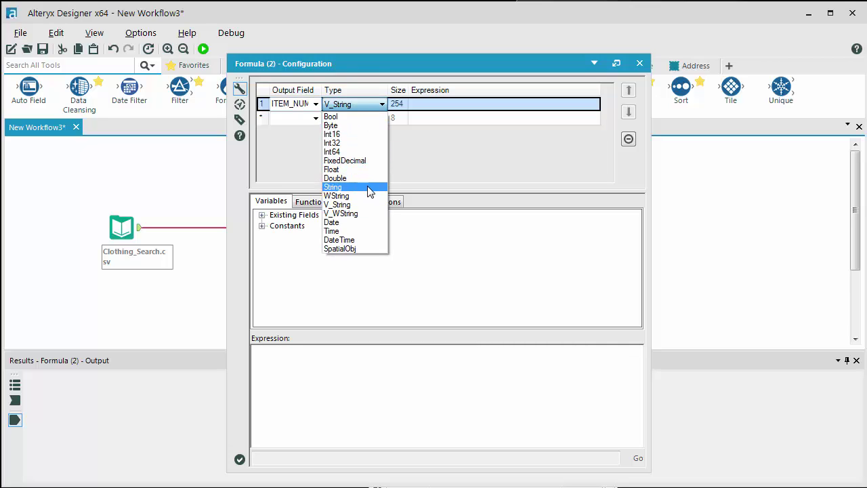
click(371, 186)
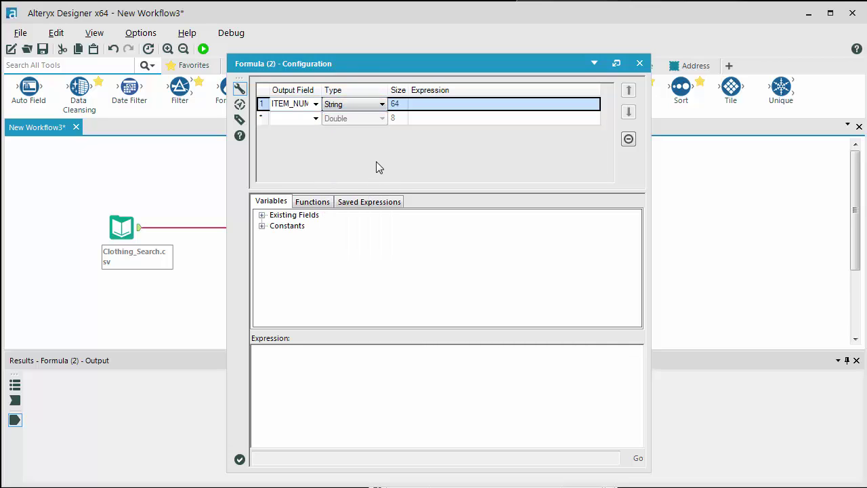
click(324, 202)
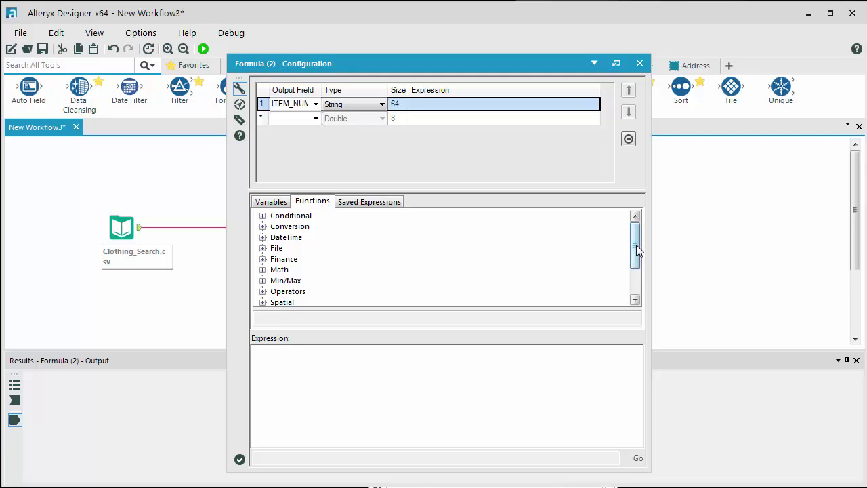
Step: Set ITEM_NUM's expression to Left([ITEM], 2), taking ITEM's first two characters
drag(636, 244, 641, 270)
click(262, 282)
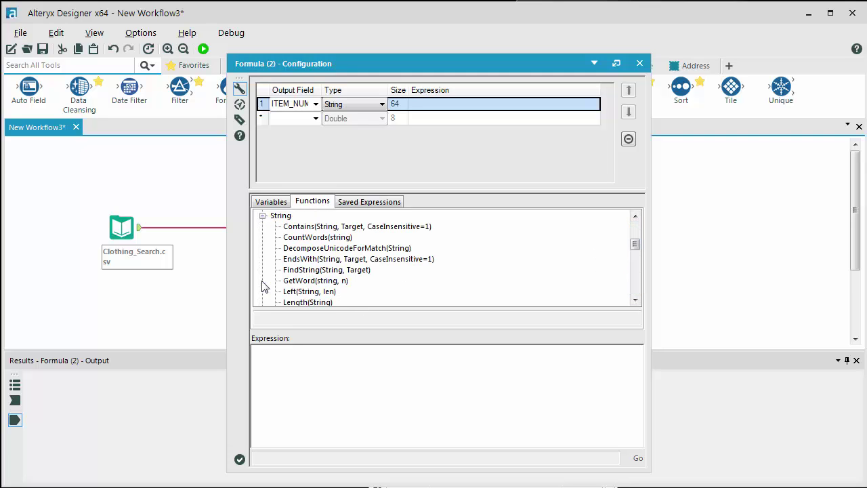
click(302, 292)
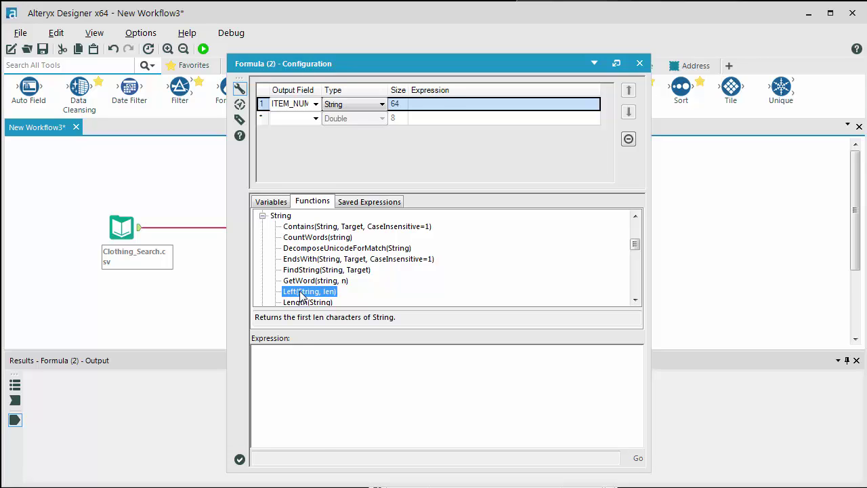
double_click(301, 292)
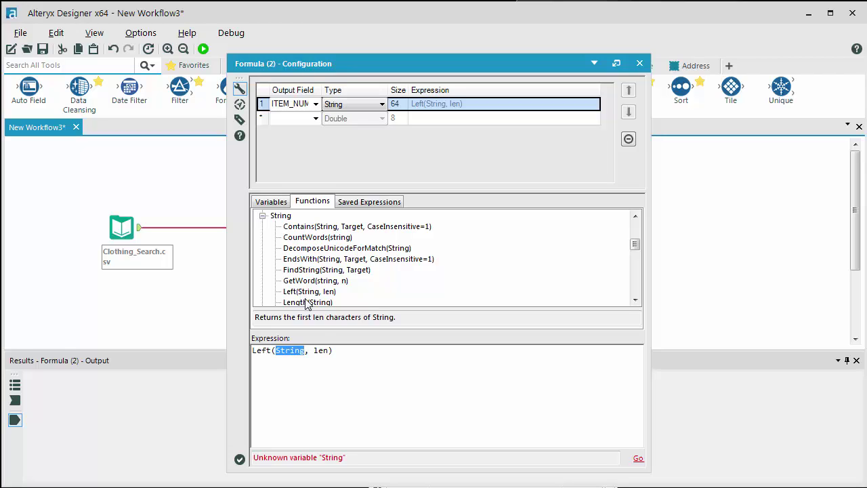
click(271, 202)
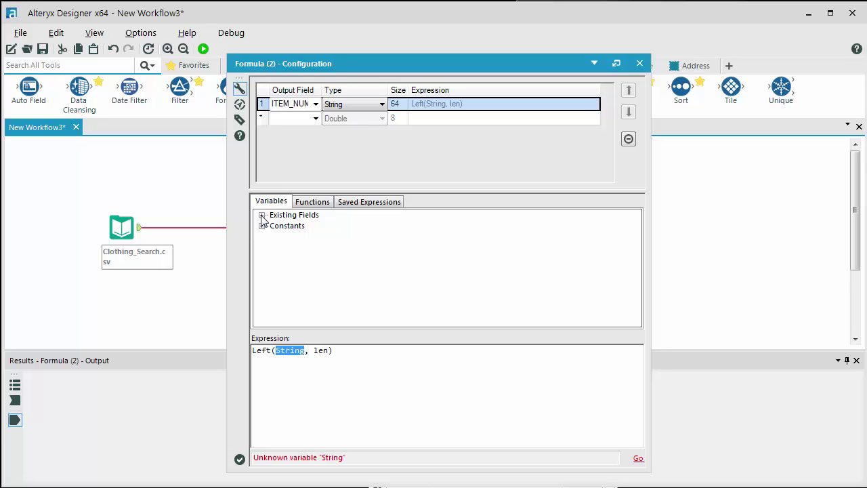
click(262, 215)
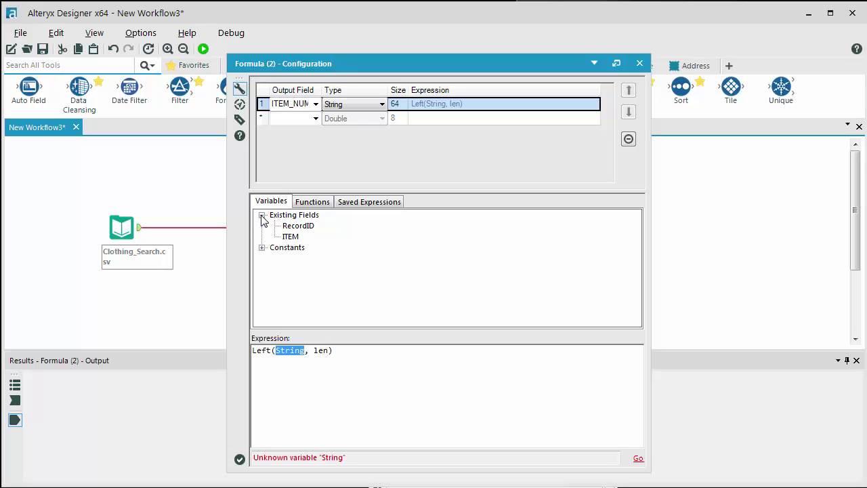
double_click(289, 237)
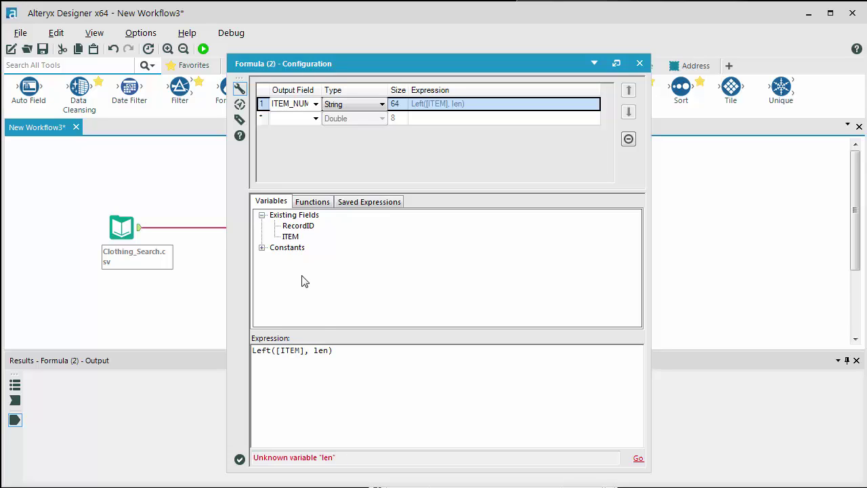
double_click(321, 350)
text(2)
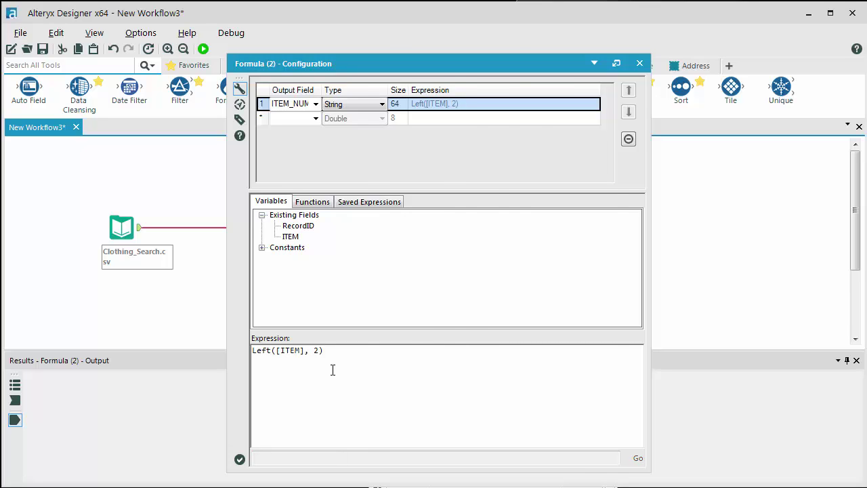
Step: Check the clothing data in Excel, then add a second String output field named COLOR
key(alt+Tab)
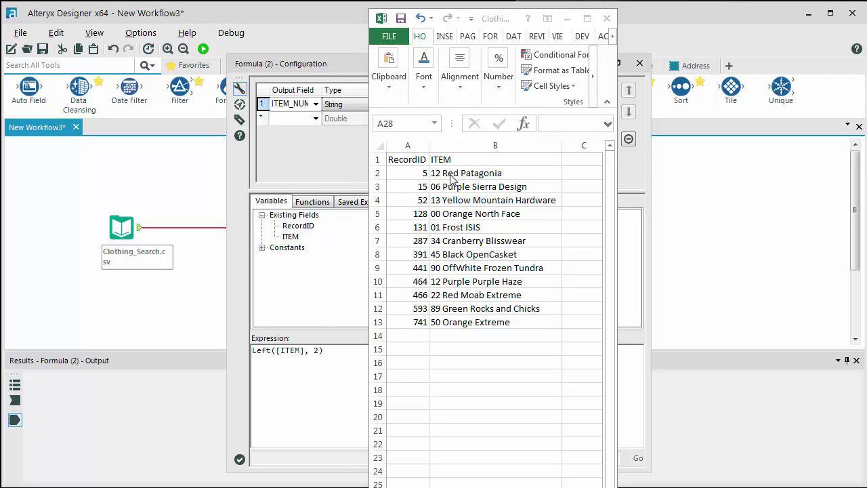
key(alt+Tab)
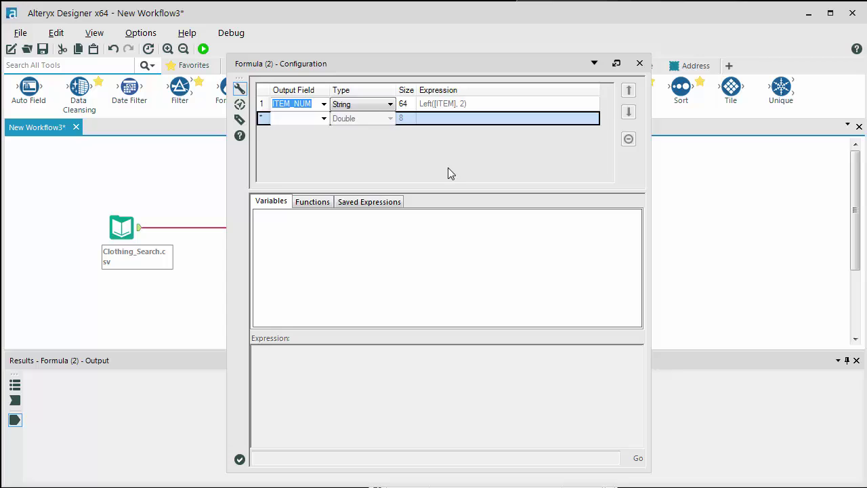
click(290, 119)
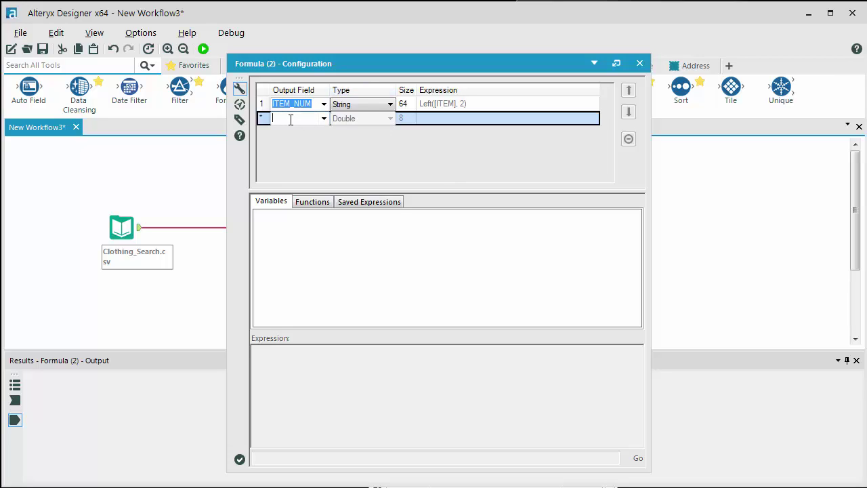
text(COLOR)
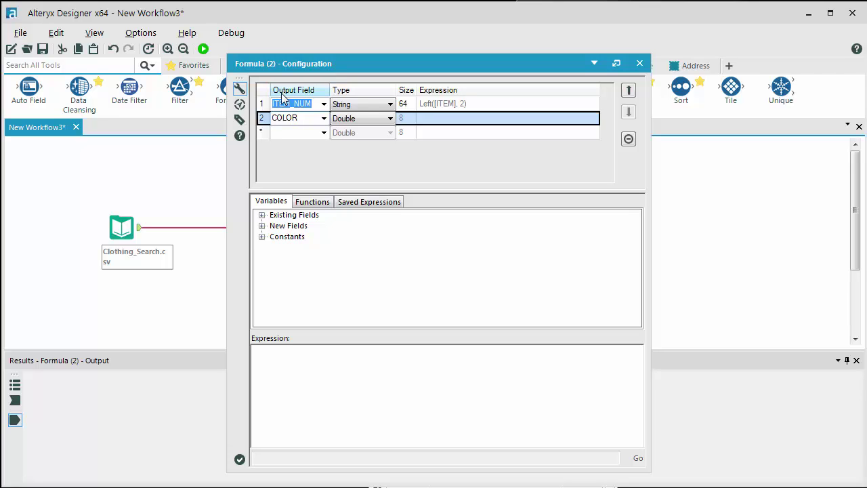
click(349, 119)
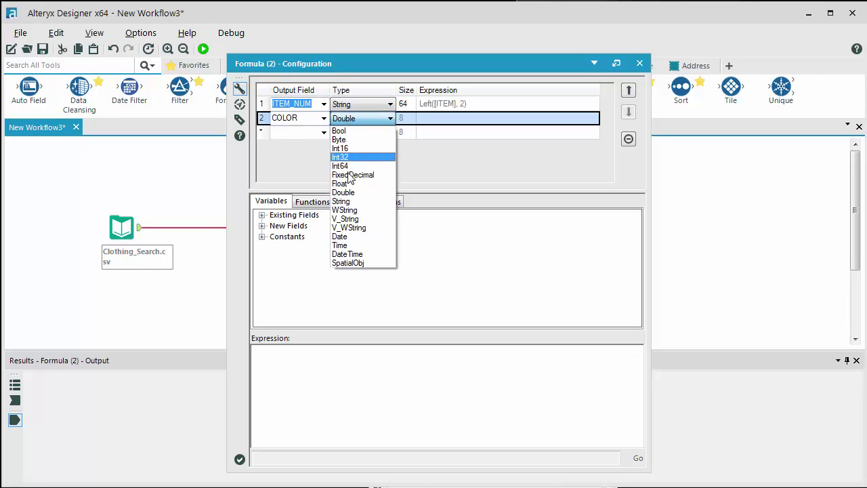
click(352, 202)
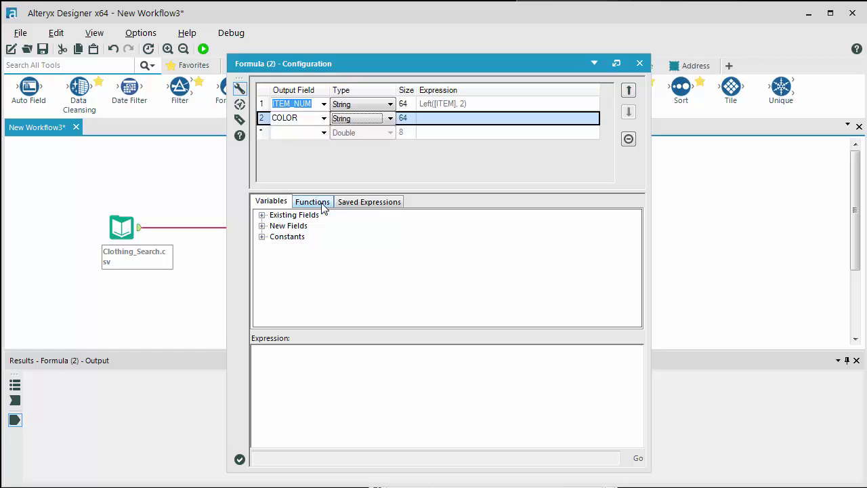
Step: Set COLOR's expression to GetWord([ITEM], 1) and view the Excel data again
click(323, 206)
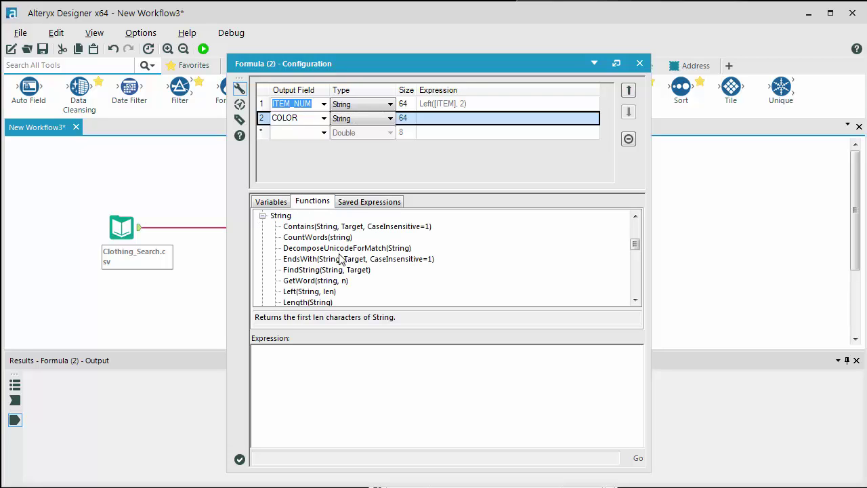
double_click(315, 280)
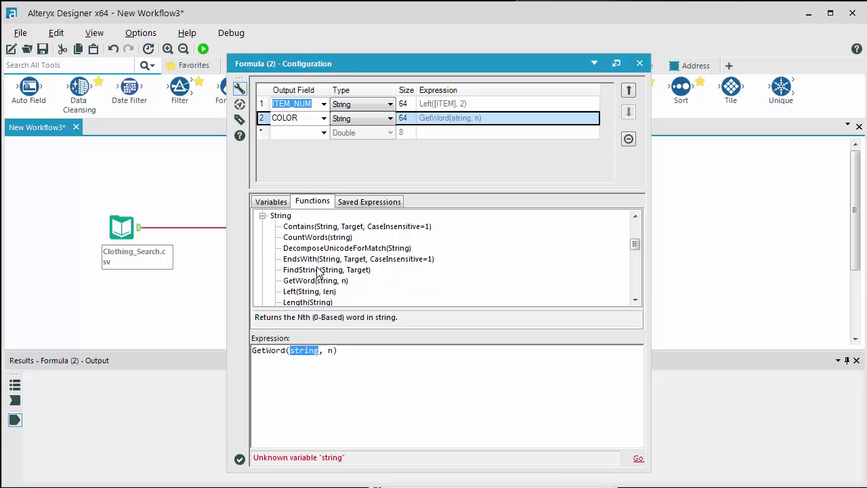
click(271, 202)
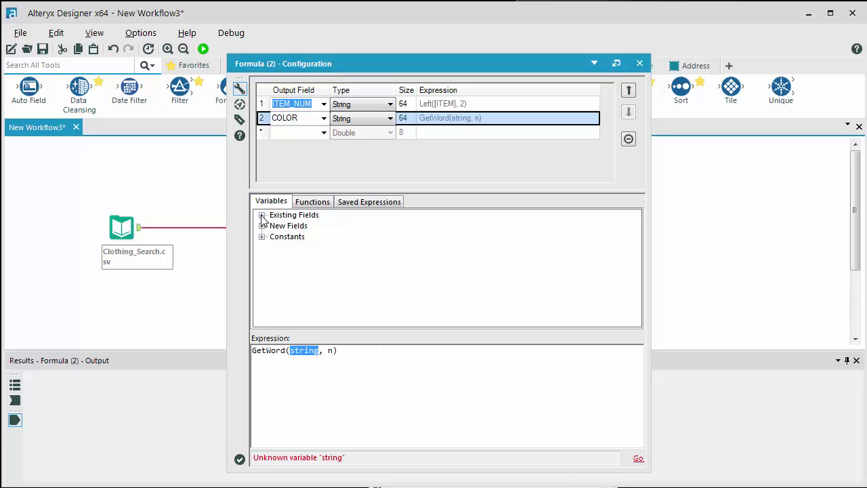
click(261, 214)
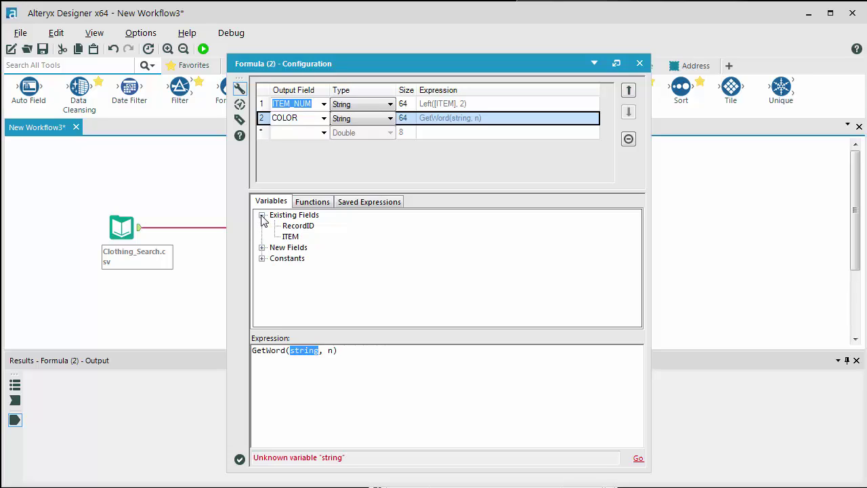
double_click(291, 237)
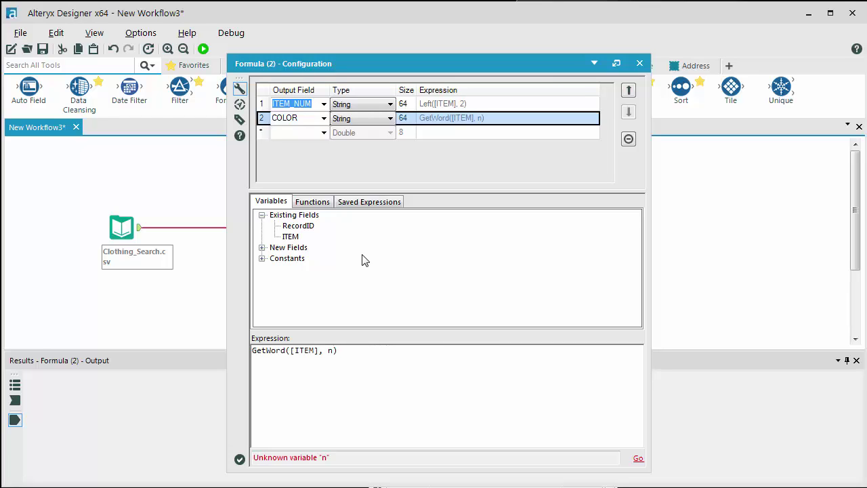
click(331, 350)
double_click(330, 350)
text(1)
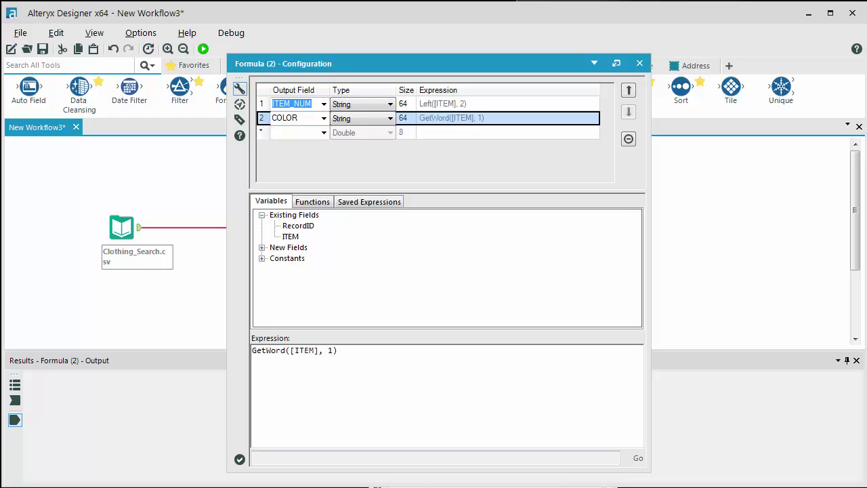
key(alt+Tab)
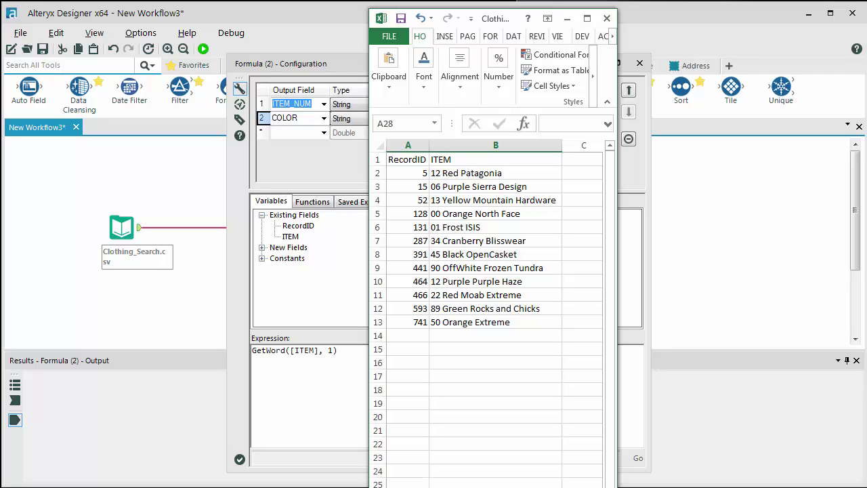
Step: Return from Excel to the Formula configuration and select the COLOR field row
key(alt+Tab)
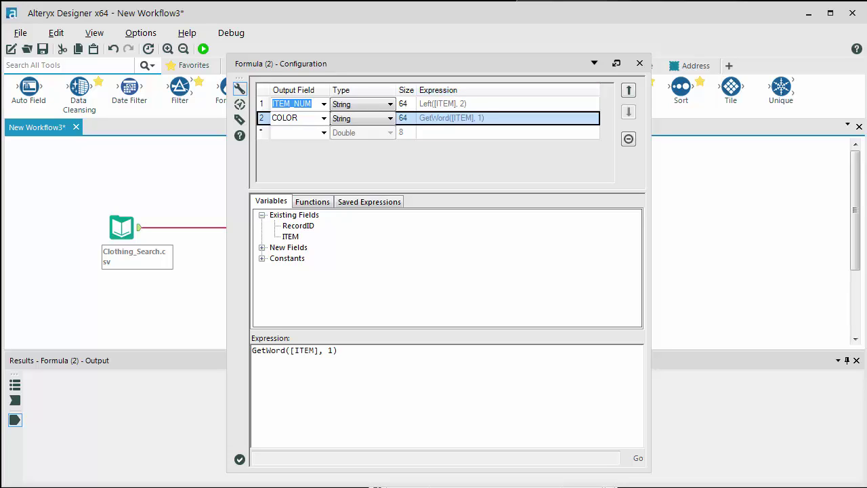
click(305, 118)
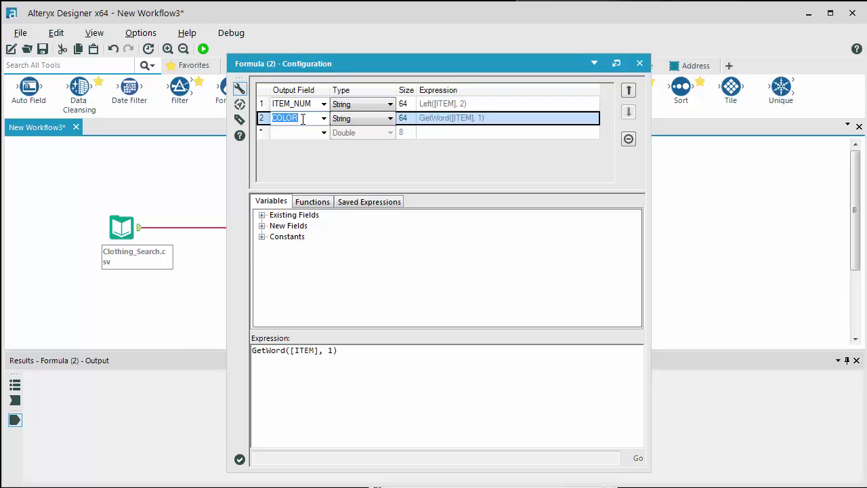
Step: Add a third output field named BRAND with type String
click(289, 134)
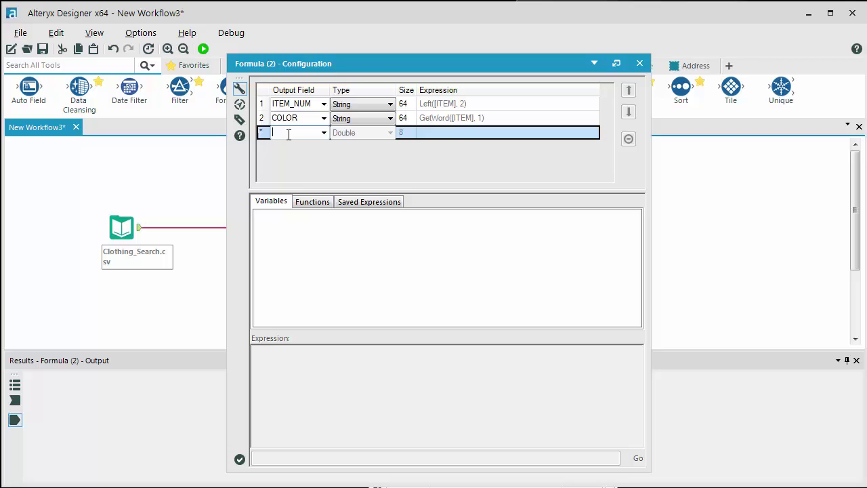
text(BRAND)
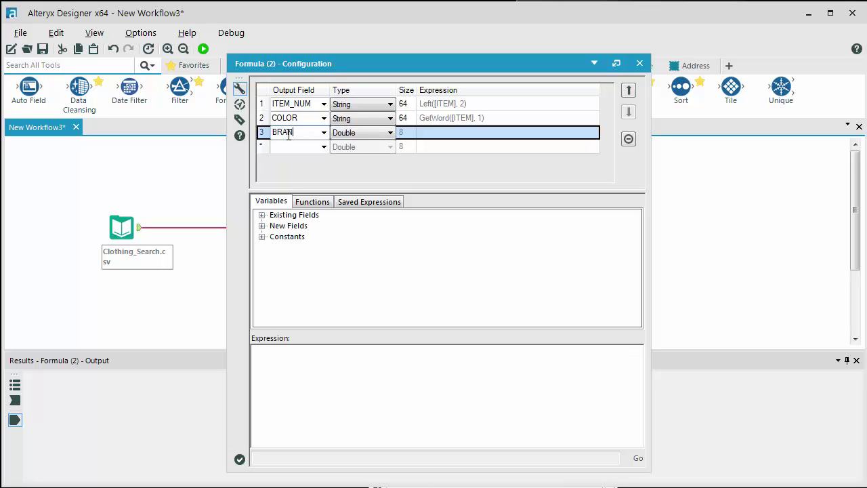
click(363, 133)
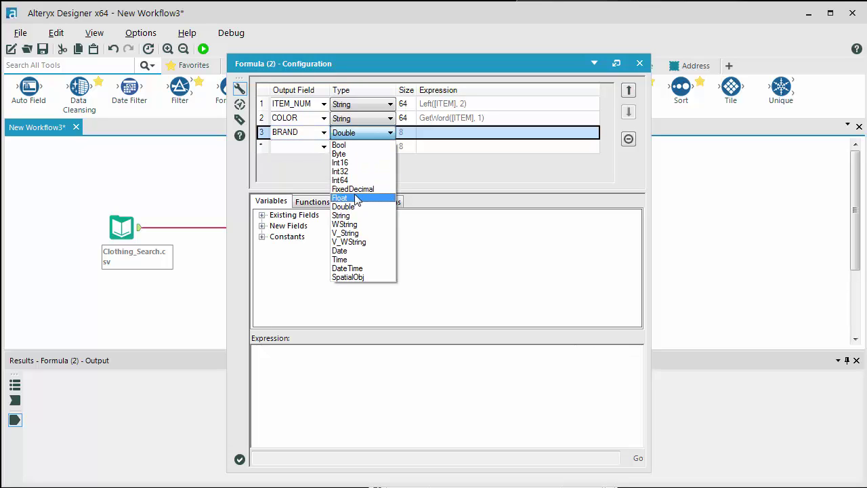
click(360, 217)
Step: Scroll the function list to the String group and select Substring(String,start,length)
click(317, 203)
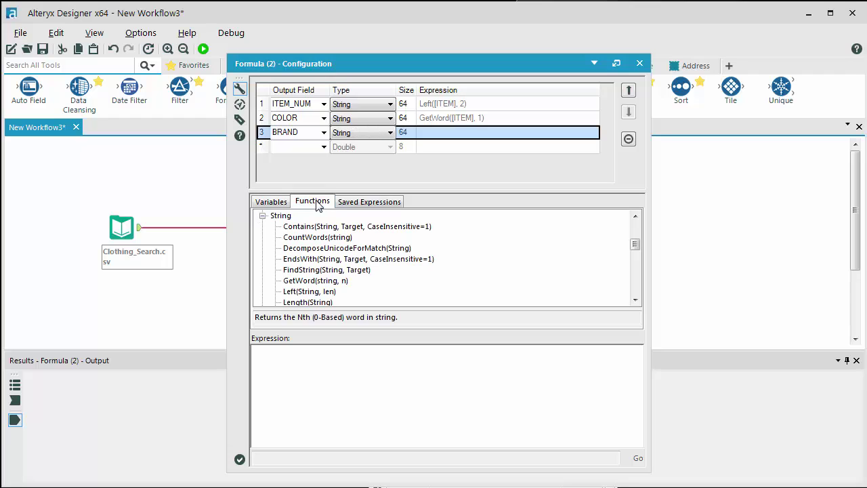
click(636, 300)
click(636, 300)
click(636, 300)
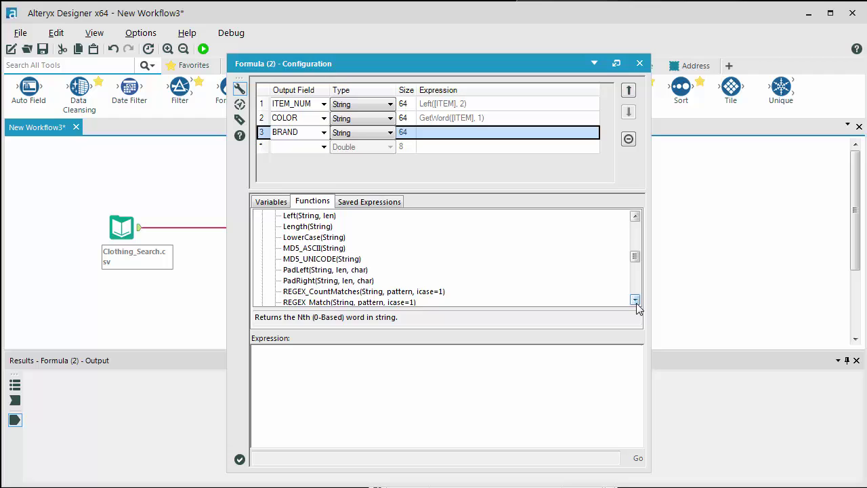
click(635, 300)
click(636, 300)
click(635, 300)
click(635, 300)
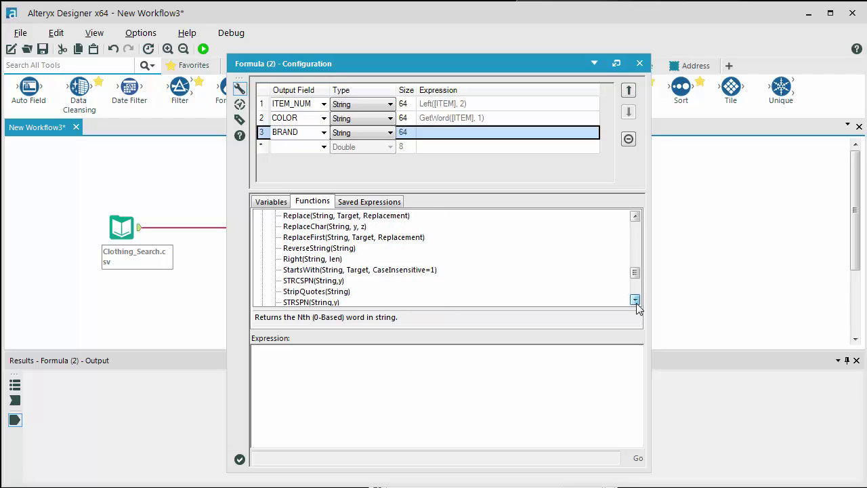
click(636, 300)
click(635, 300)
click(636, 300)
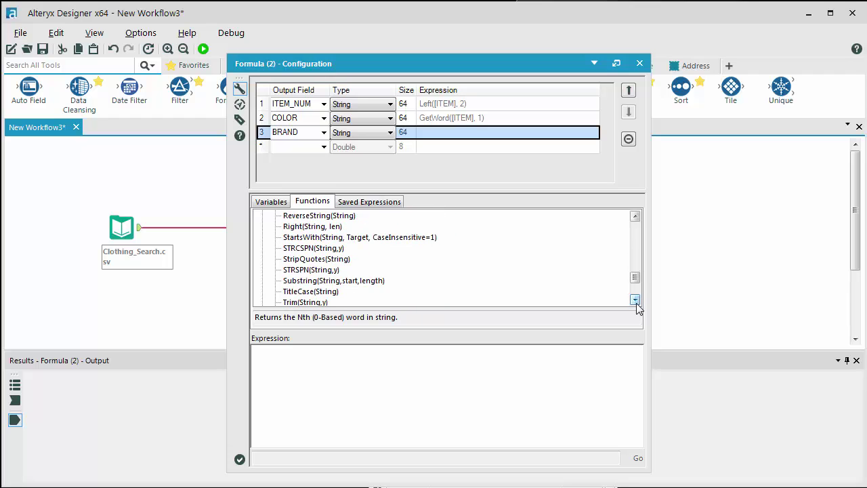
click(373, 283)
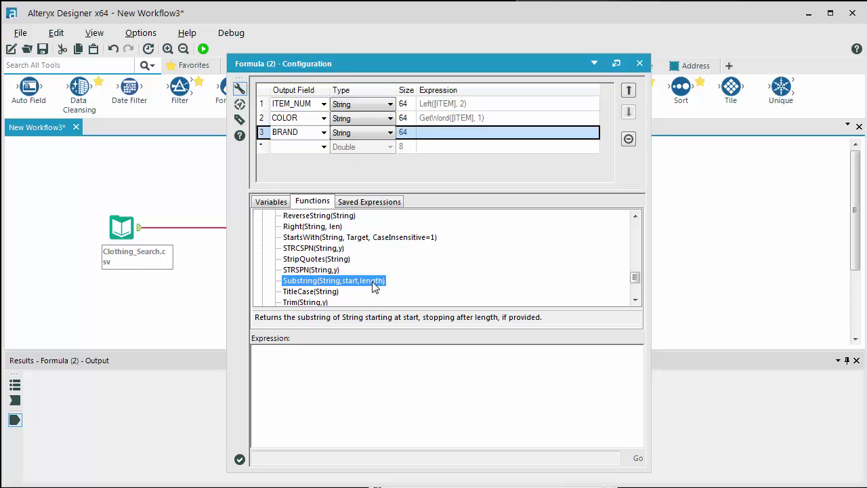
Step: Insert Substring into BRAND's expression with [ITEM] as the source text
double_click(373, 282)
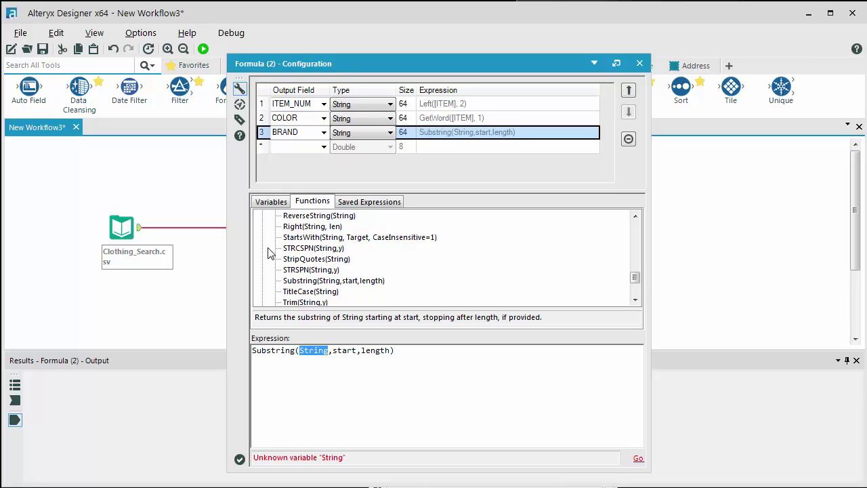
click(280, 202)
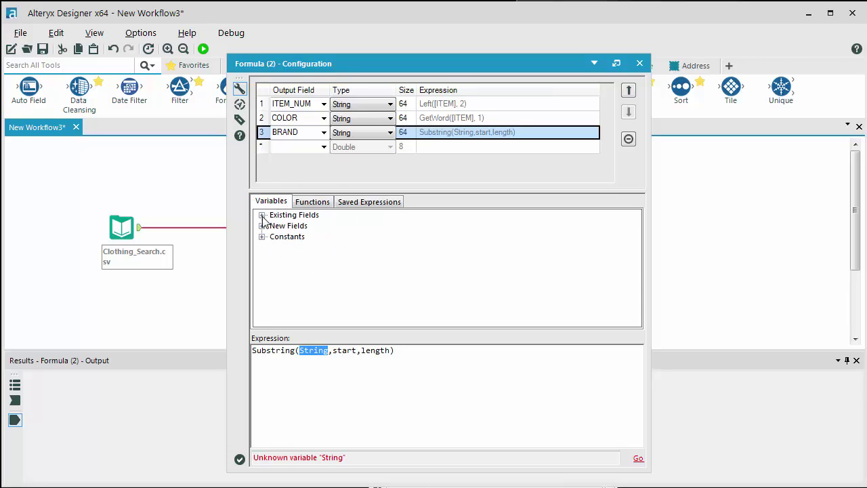
click(262, 216)
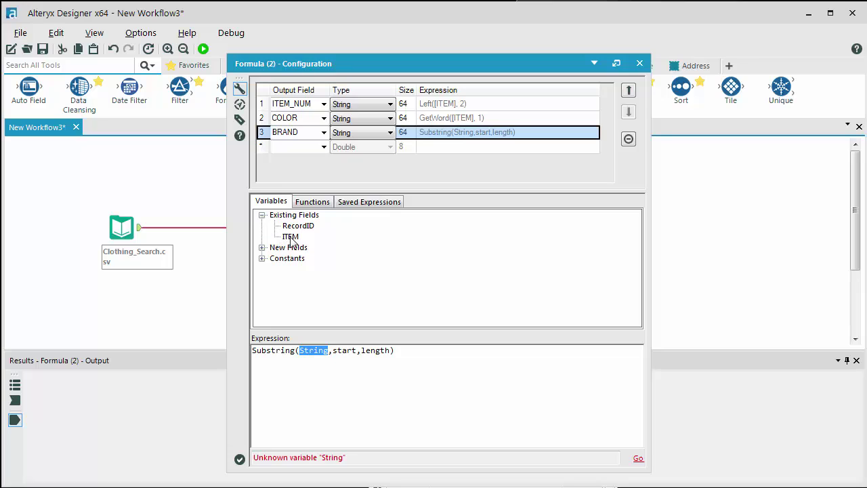
double_click(290, 237)
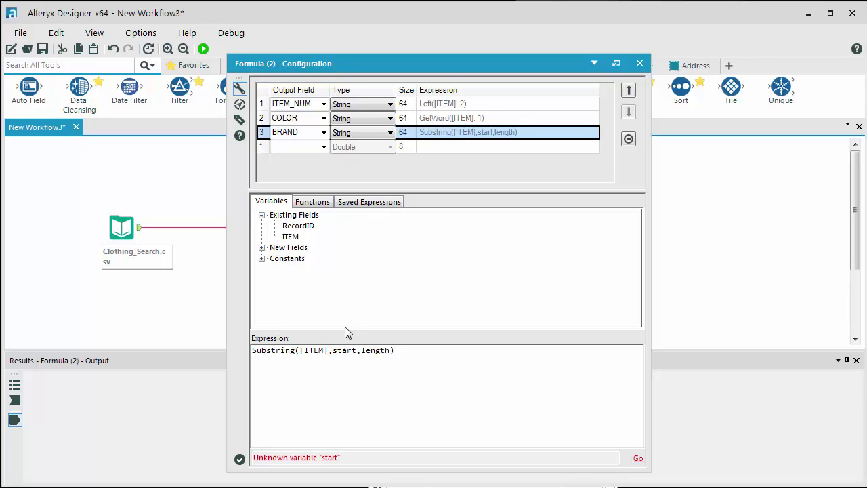
Step: Replace the substring's start argument with a Length(String) function
double_click(346, 350)
click(315, 202)
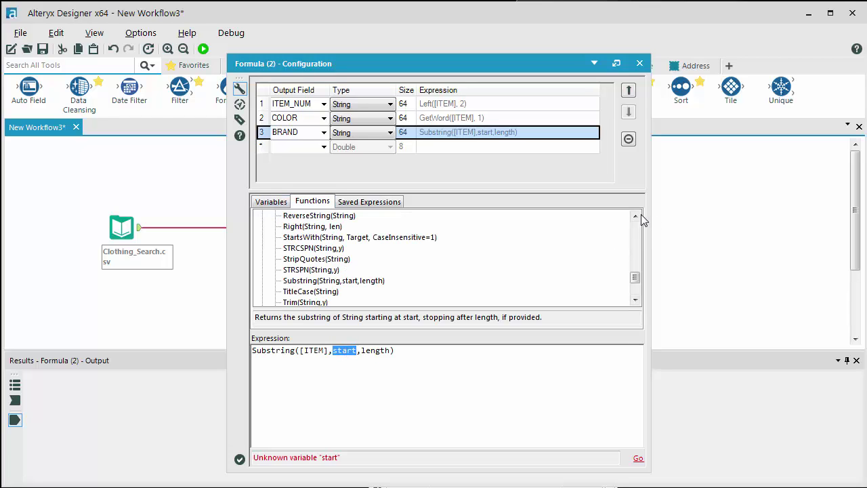
click(635, 216)
drag(635, 216, 634, 217)
click(312, 258)
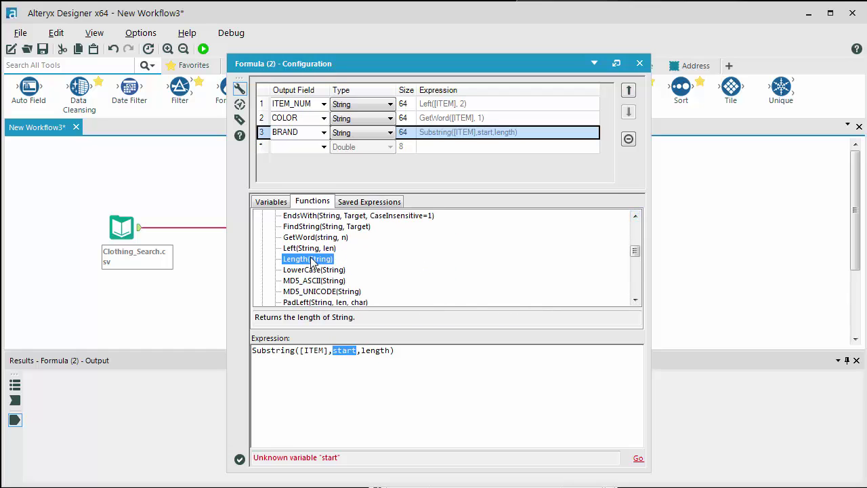
double_click(312, 260)
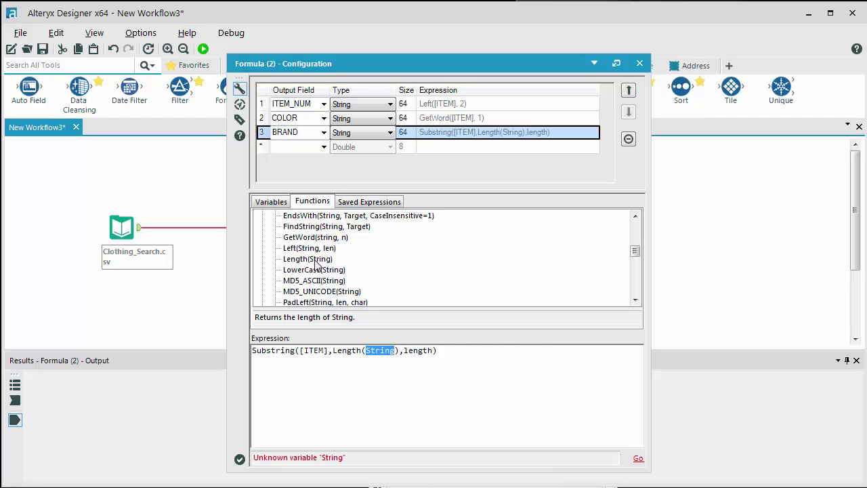
Step: Make the substring start Length([ITEM_NUM])+Length([COLOR])+2 and select the length placeholder
click(277, 206)
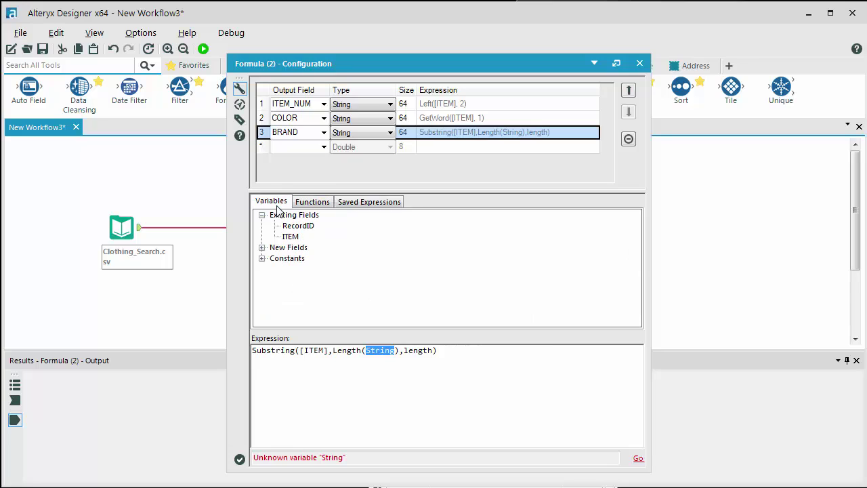
click(261, 248)
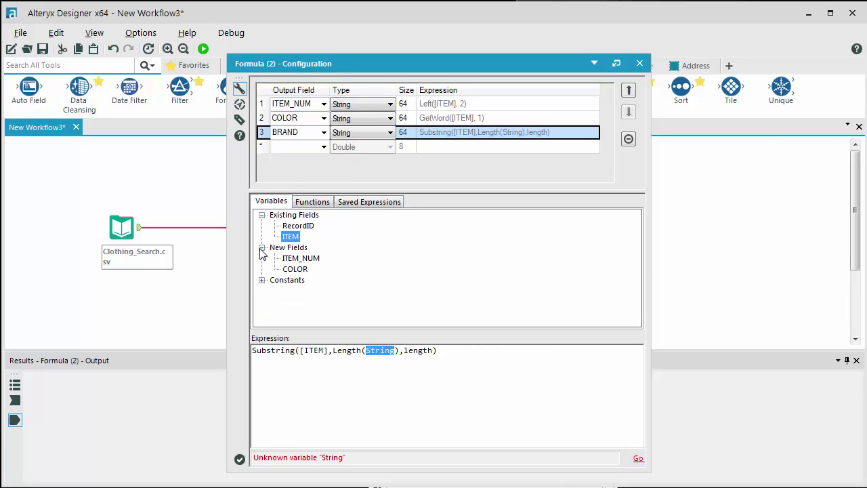
double_click(301, 258)
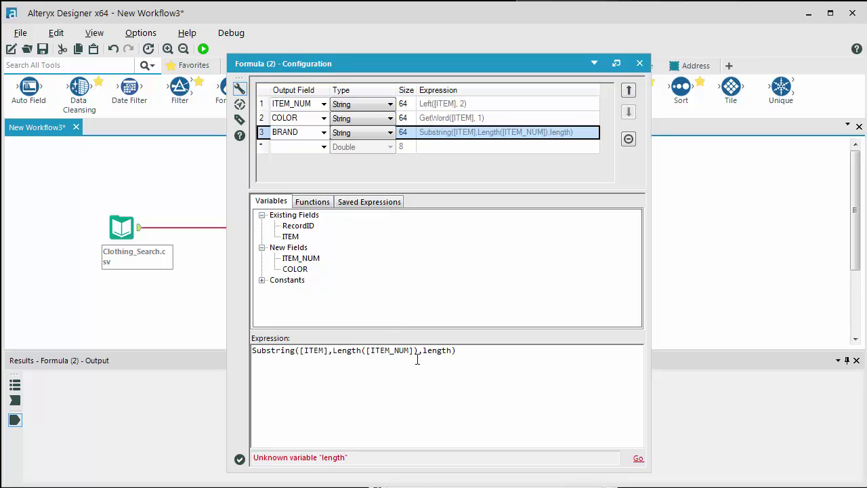
text(+)
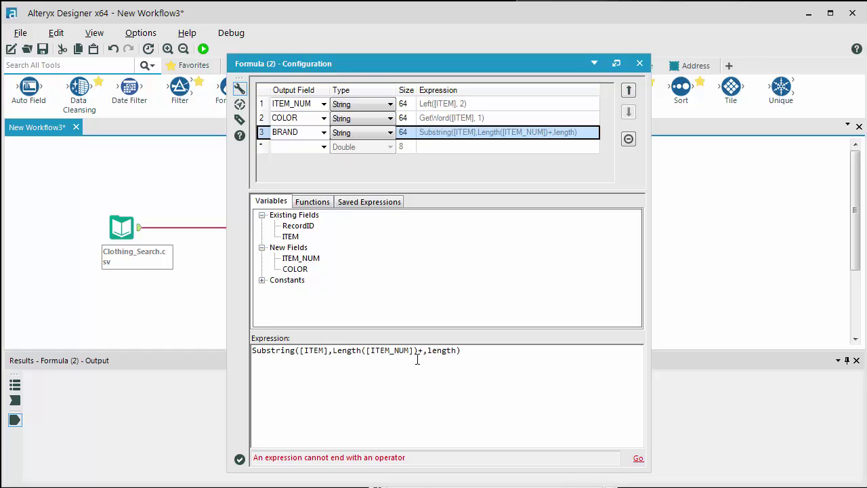
click(315, 202)
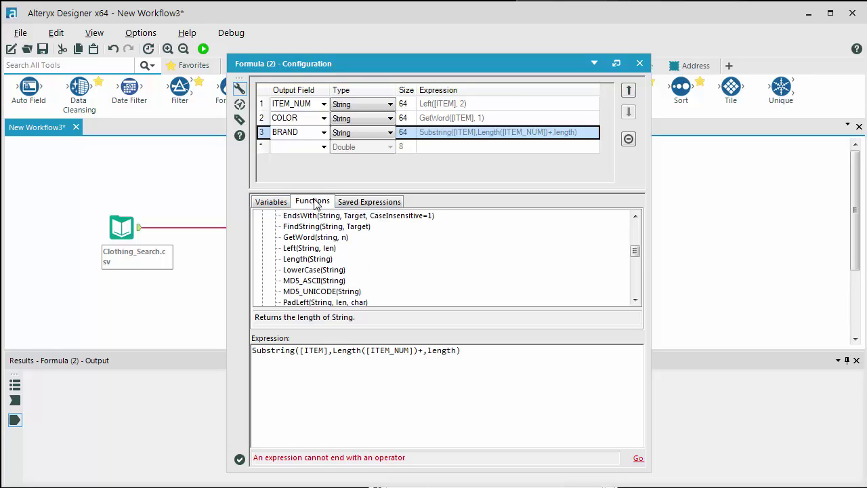
double_click(313, 259)
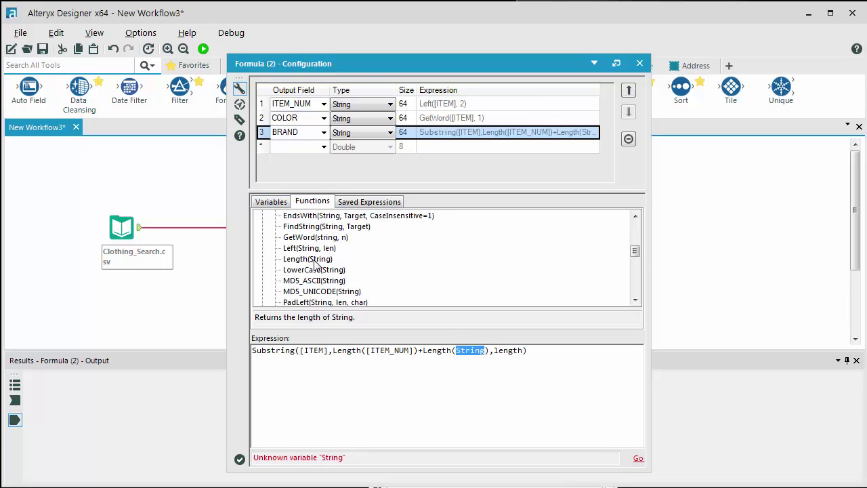
click(271, 203)
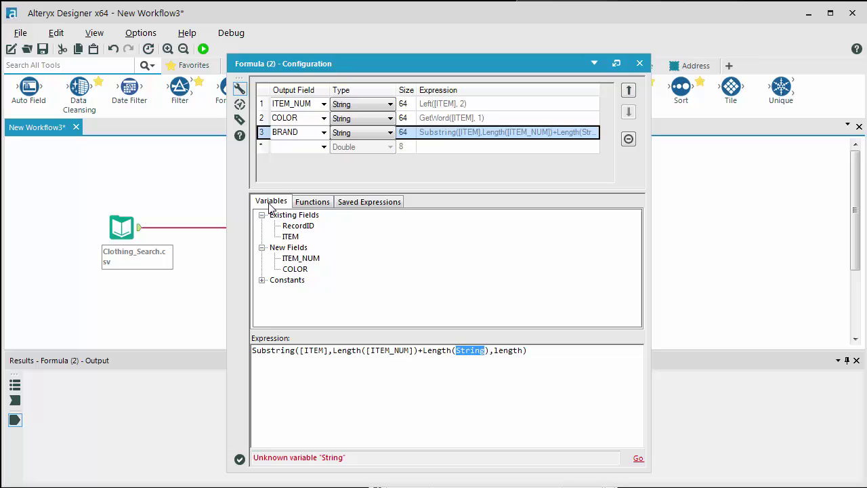
double_click(290, 270)
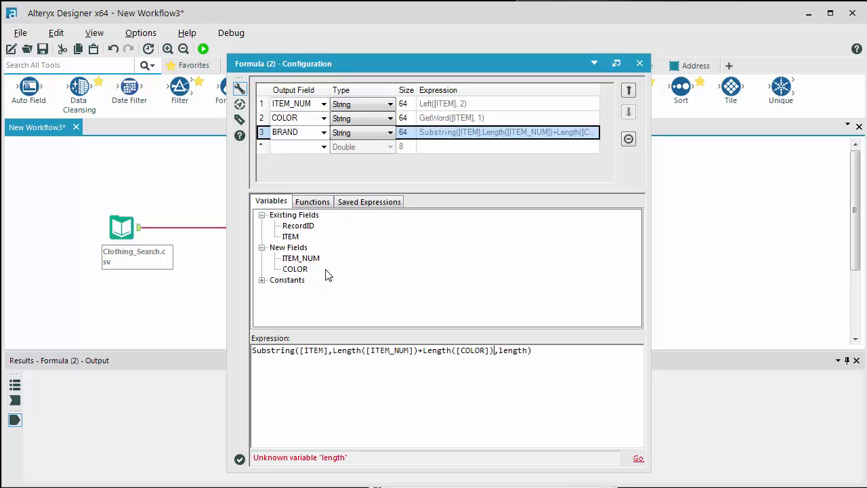
text(+2)
double_click(527, 350)
Step: Delete the unused length argument and run the workflow to get 12 split records
key(BackSpace)
key(BackSpace)
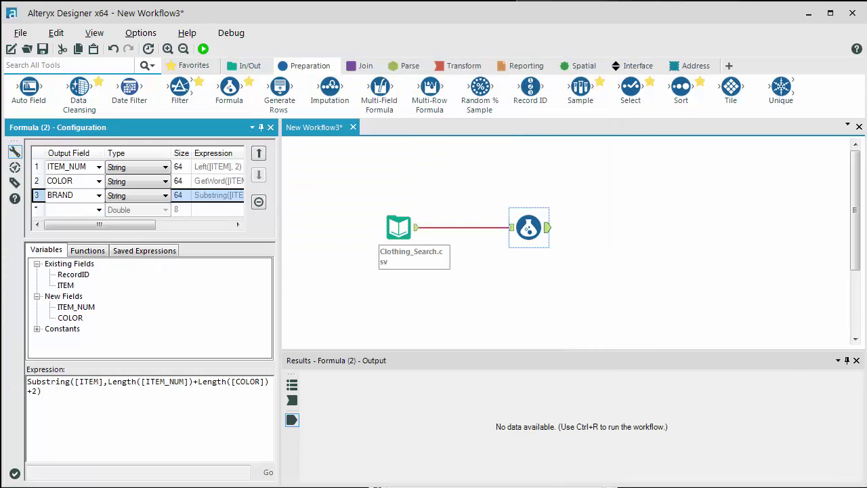
key(ctrl+r)
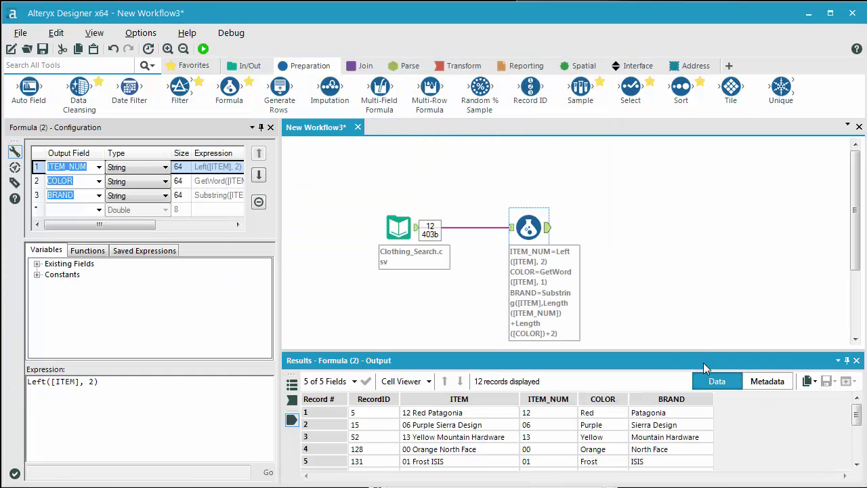